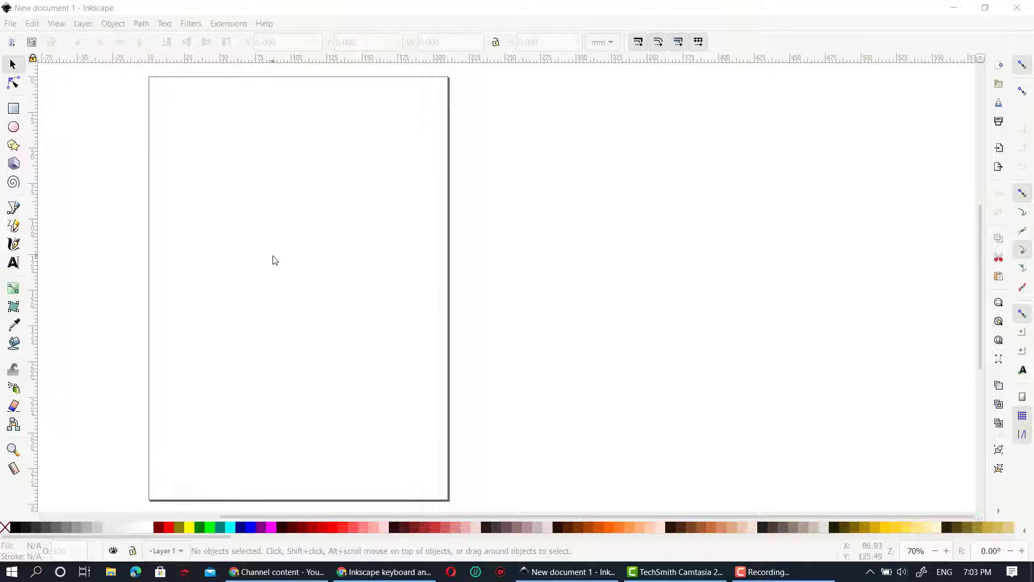
- Drag the blank page to the centre of the view and zoom in on it
mouse_move(274, 261)
left_mouse_down()
mouse_move(476, 254)
mouse_move(467, 253)
left_mouse_up()
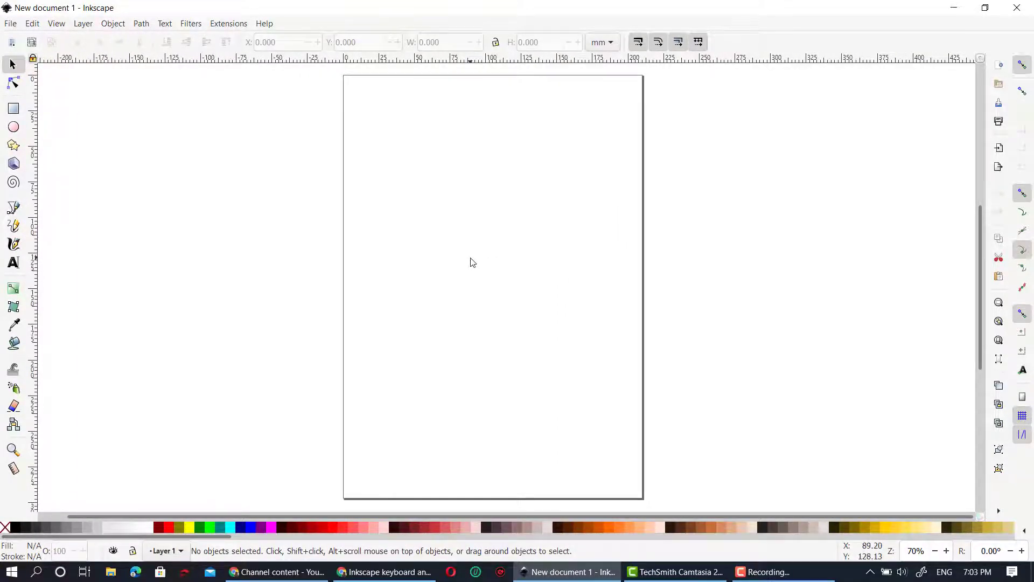
key("plus")
key("plus")
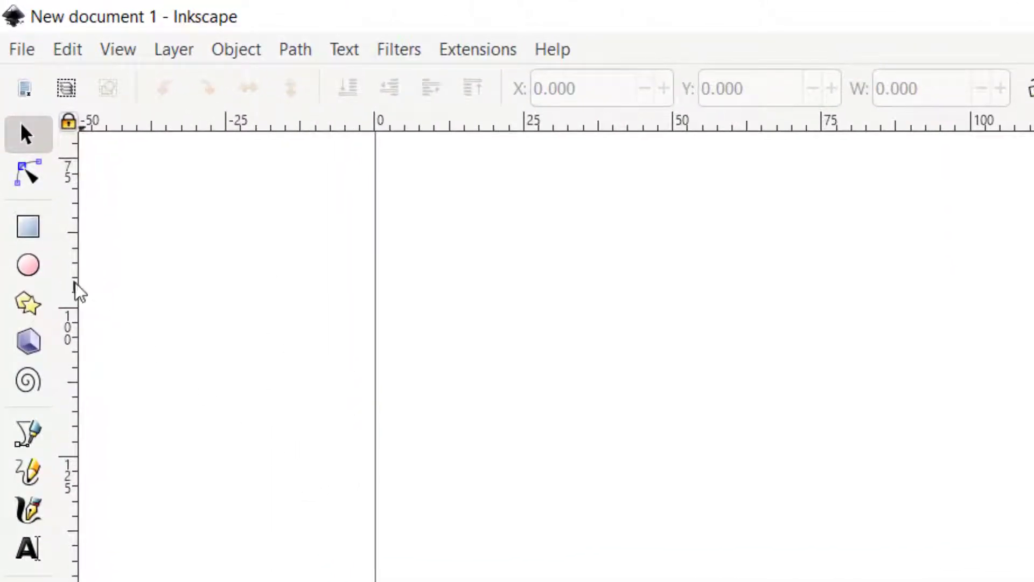
- Draw a large circle on the upper page, nudge it, and give it an olive-green outline
left_click(29, 267)
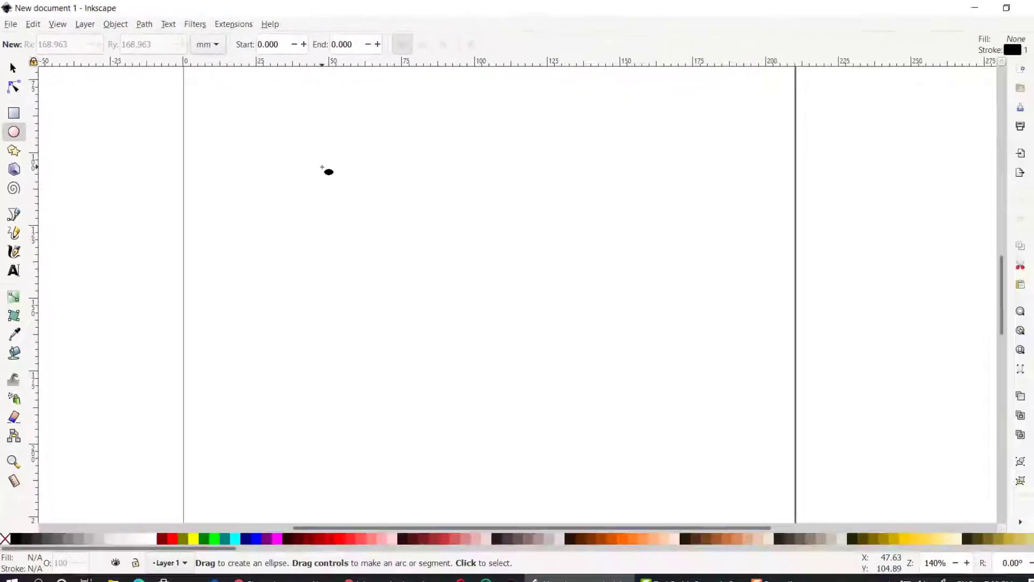
mouse_move(304, 156)
left_mouse_down()
mouse_move(449, 287)
mouse_move(584, 353)
left_mouse_up()
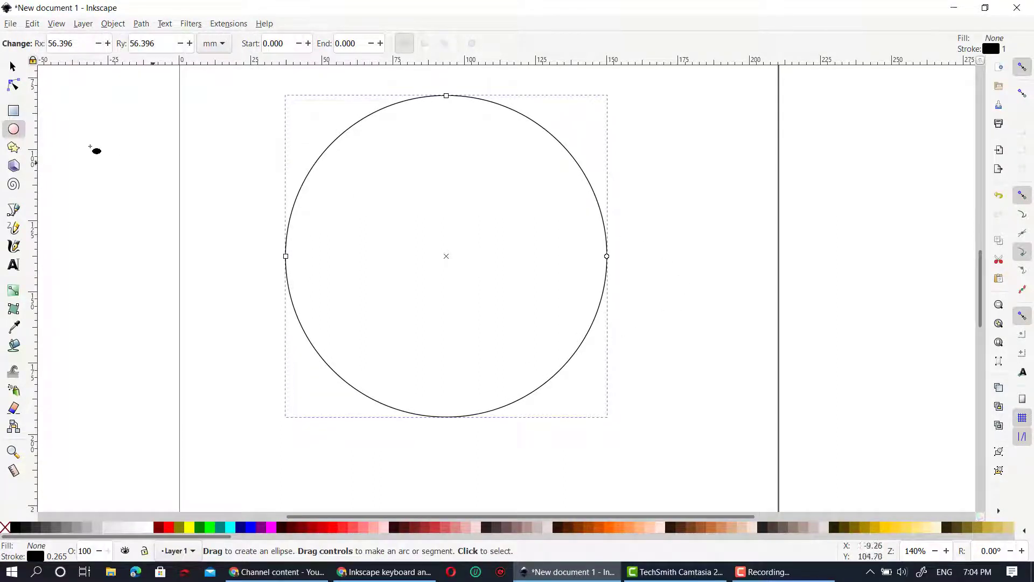
left_click(13, 67)
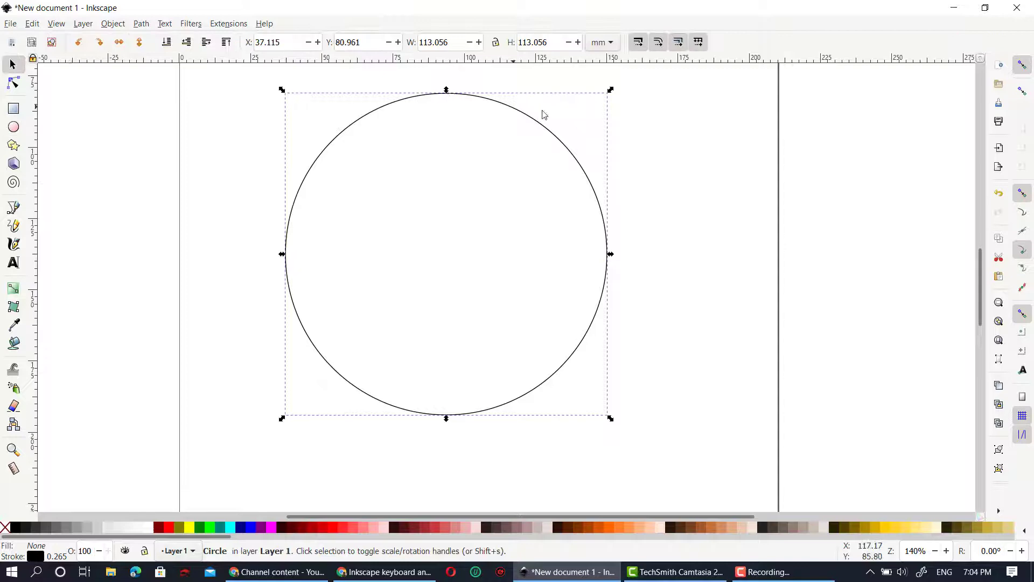
left_click_drag(552, 137, 558, 157)
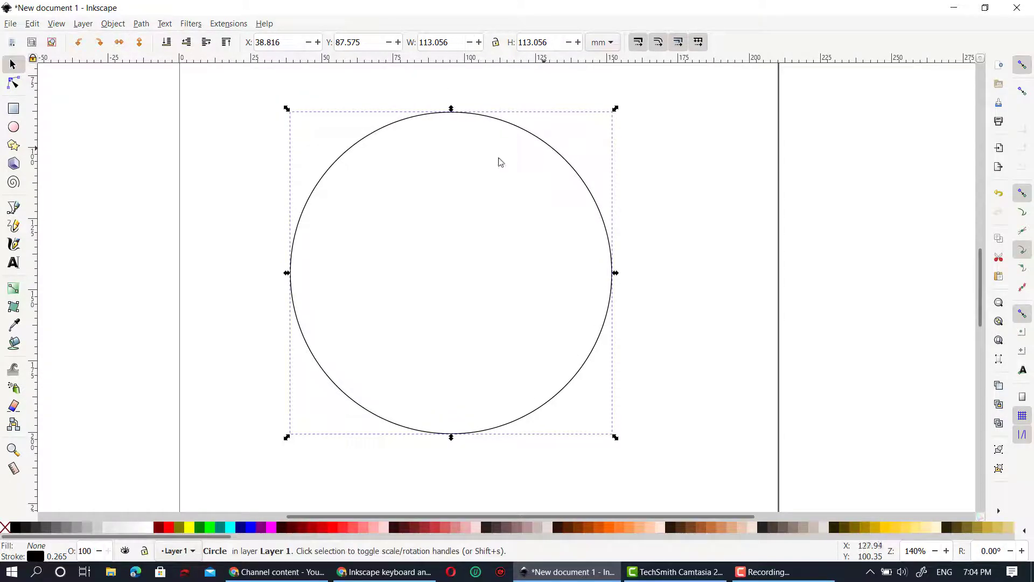
right_click(488, 124)
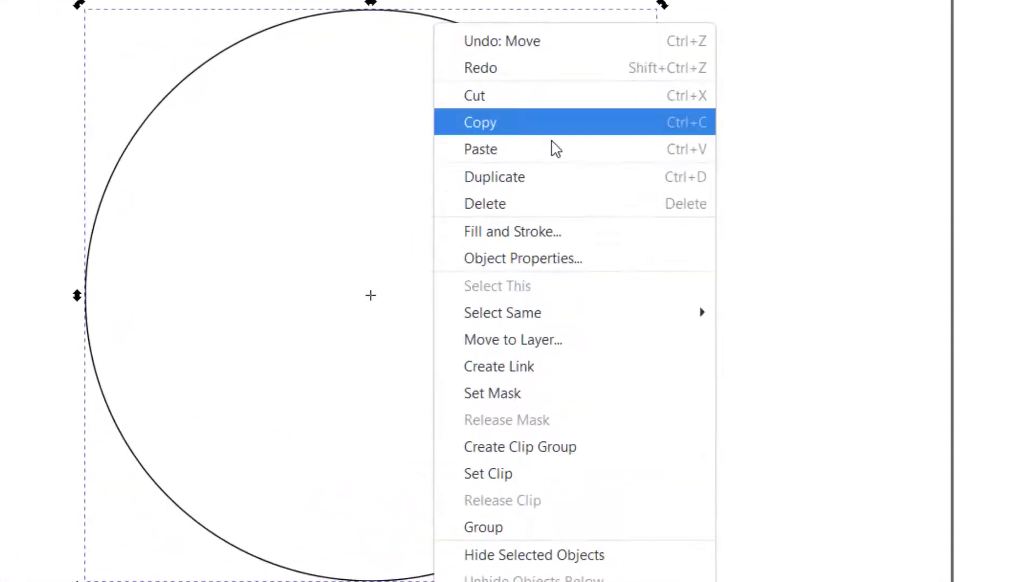
left_click(503, 230)
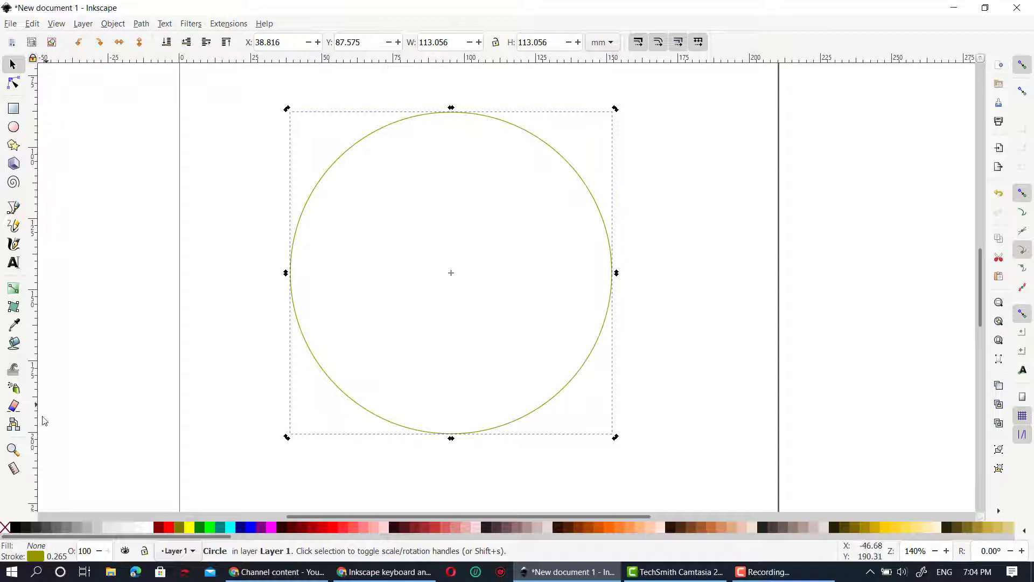
- Type XYZTUTORIALS above the circle, then select that text together with the circle
left_click(13, 263)
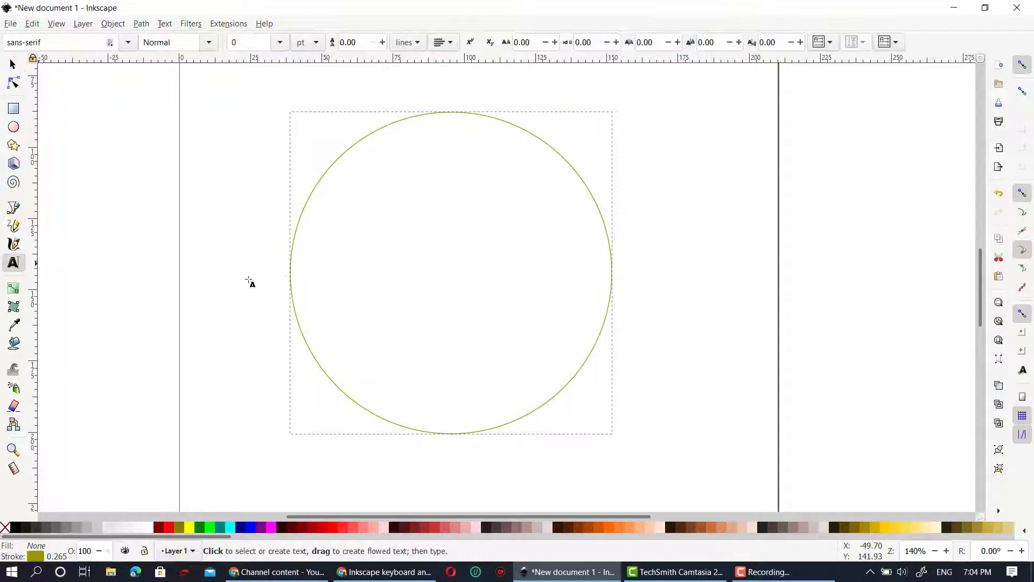
left_click_drag(979, 301, 981, 295)
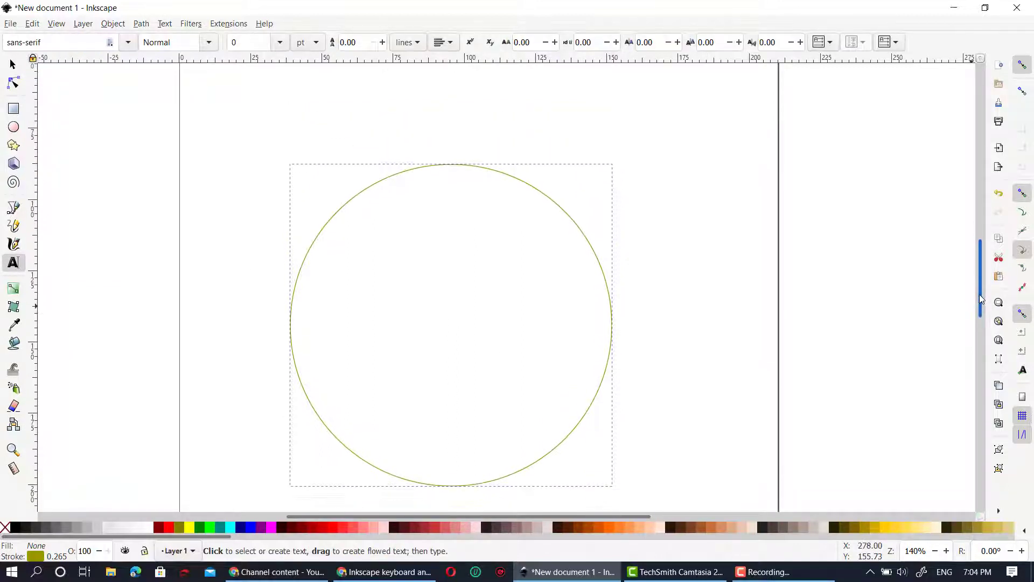
left_click(278, 98)
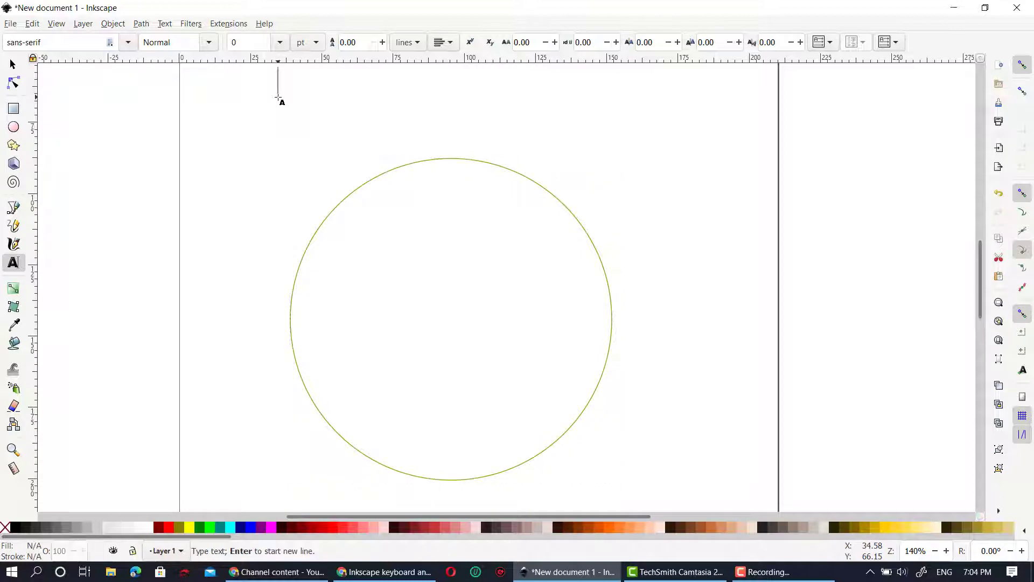
type("XY")
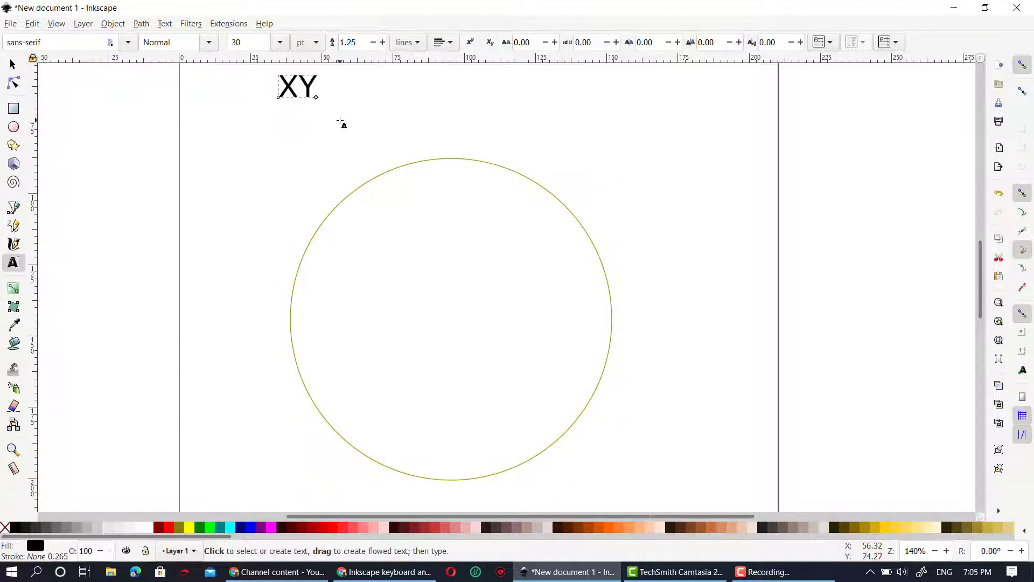
type("ZTUTORIALS")
left_click(12, 65)
left_click_drag(360, 104, 374, 132)
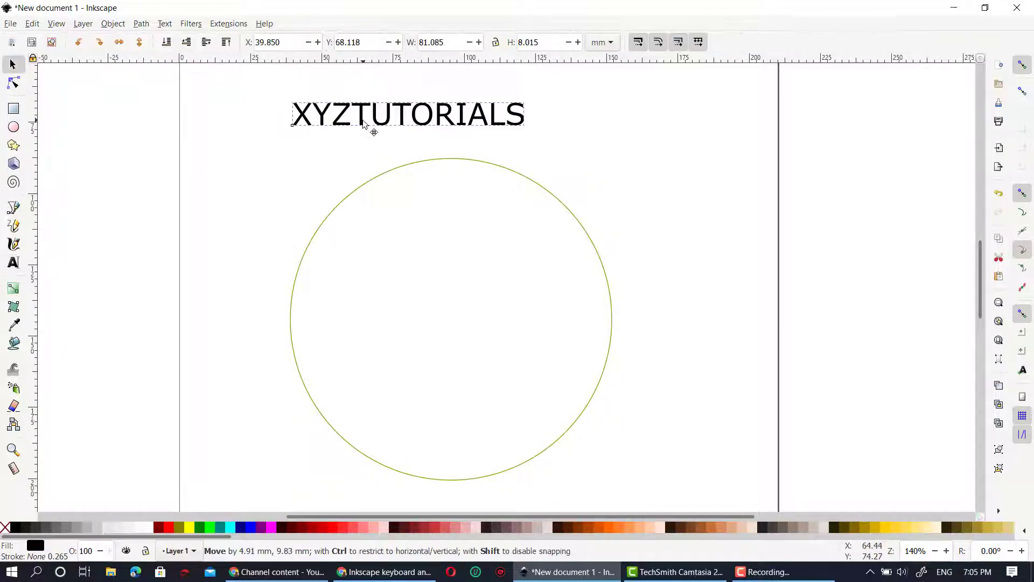
key("shift")
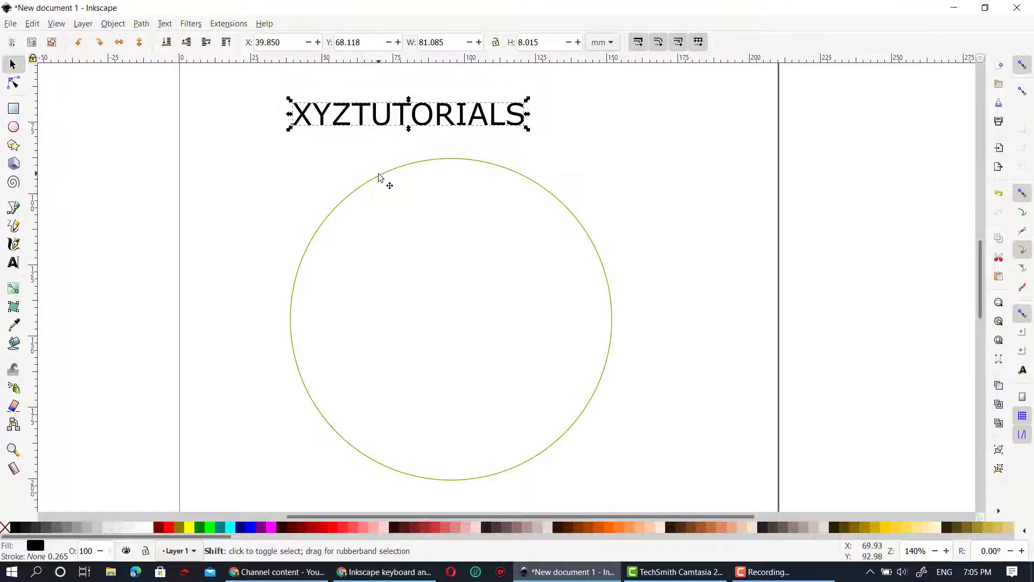
left_click(381, 180, "shift")
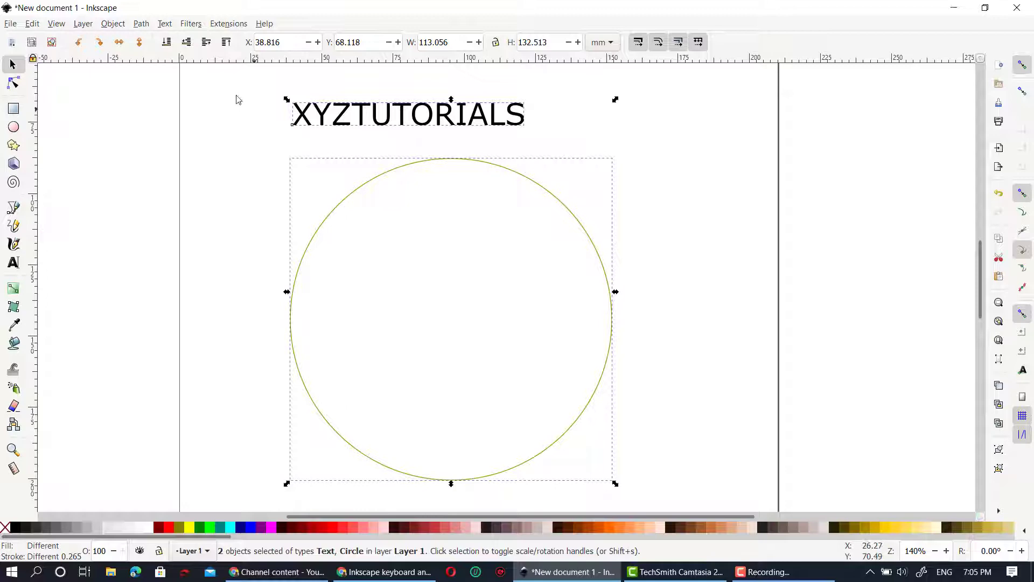
- Put the XYZTUTORIALS text on the circle with Text > Put on Path, then select the text
left_click(165, 24)
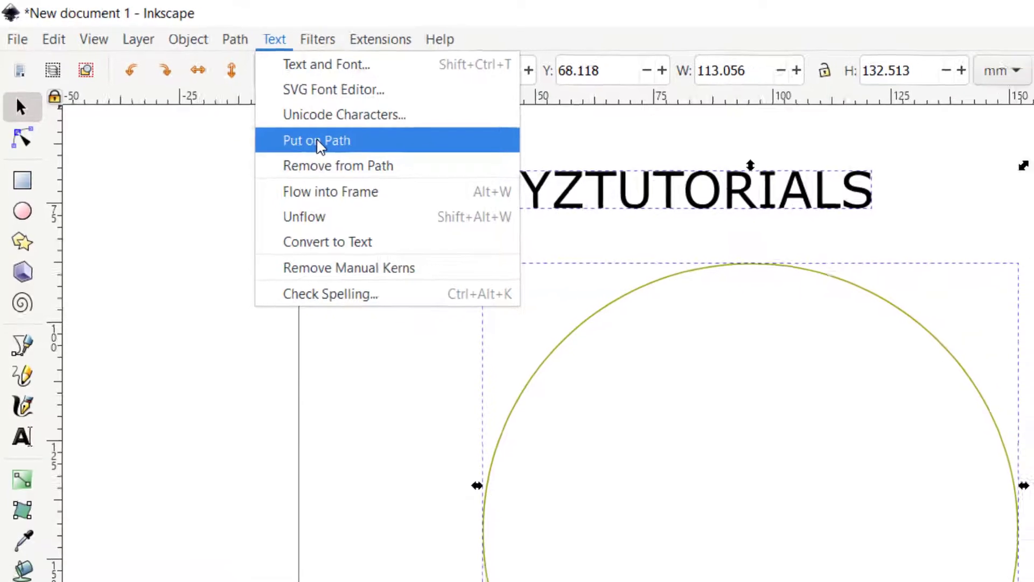
left_click(319, 147)
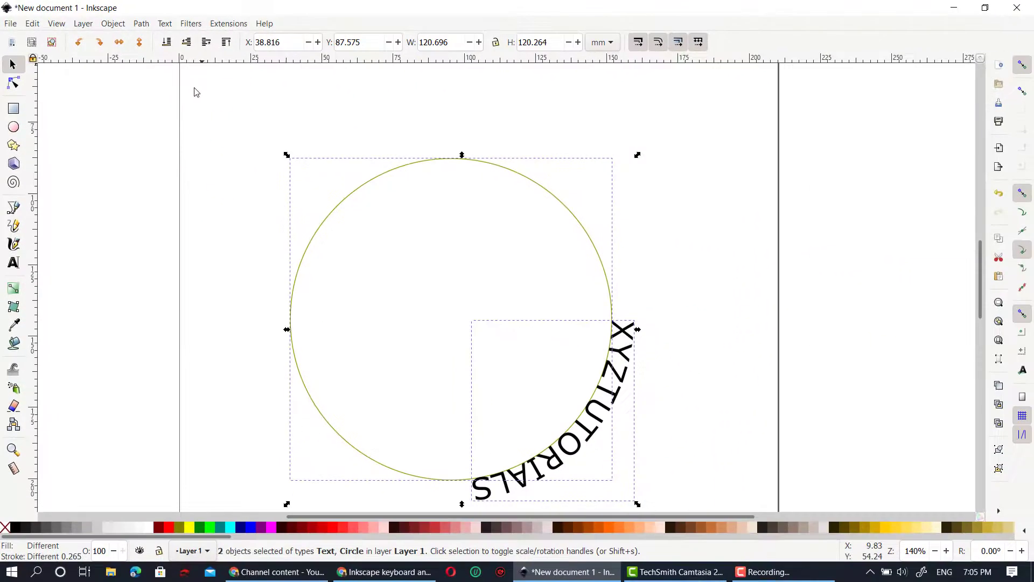
scroll(455, 194, "down", 1)
left_click(626, 298)
mouse_move(638, 285)
left_mouse_down()
mouse_move(394, 265)
mouse_move(370, 318)
mouse_move(370, 383)
mouse_move(426, 450)
mouse_move(570, 489)
left_mouse_up()
left_click(539, 149)
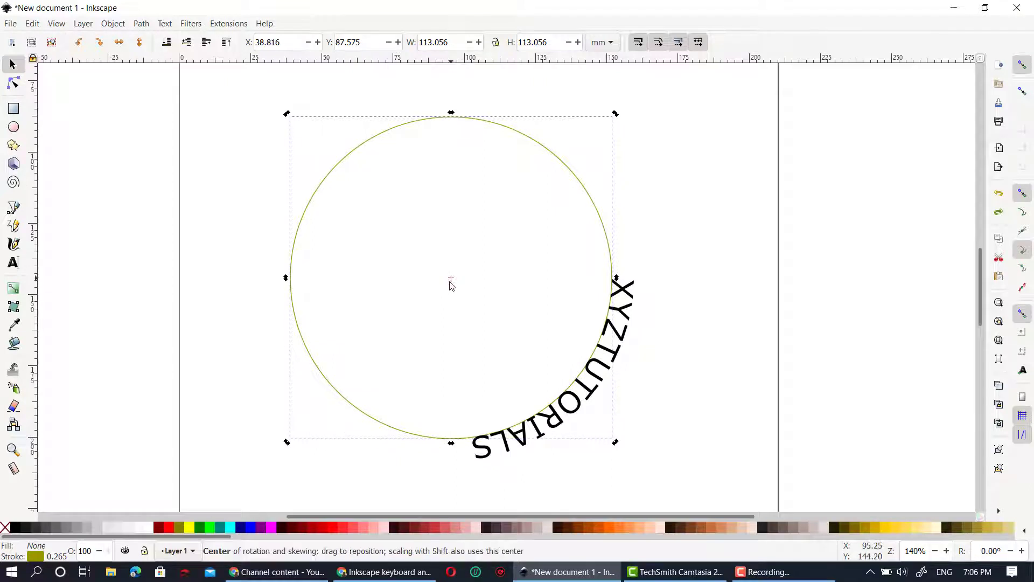
left_click(623, 312)
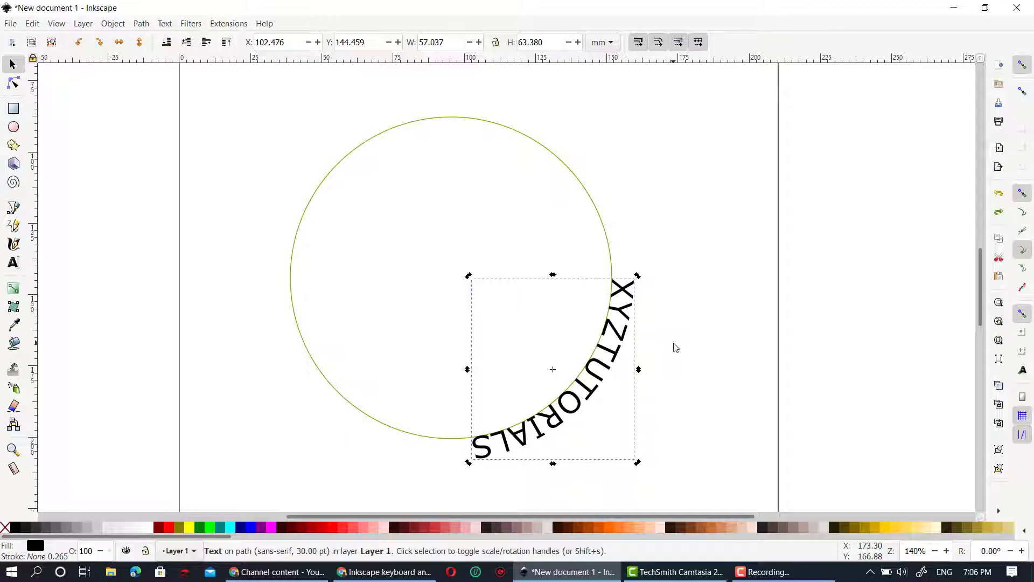
- Deselect the text and enable snapping to rotation centres and object centres
left_click(675, 348)
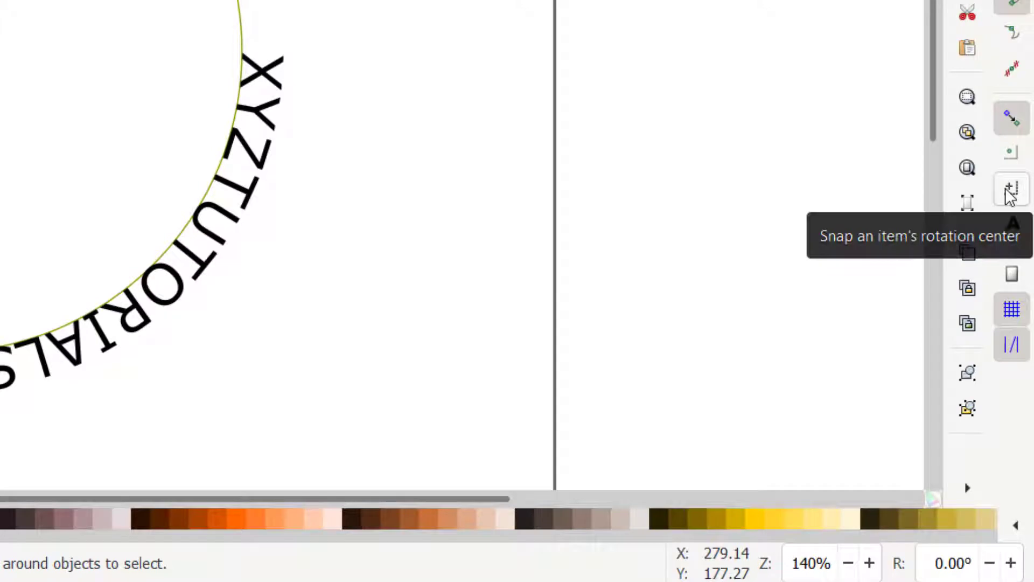
left_click(1010, 194)
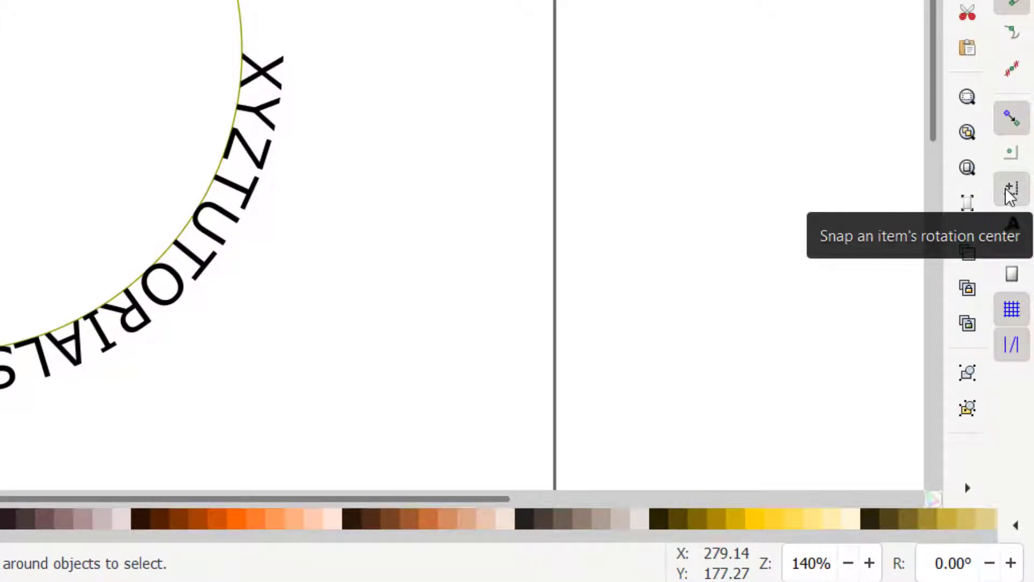
left_click(1014, 161)
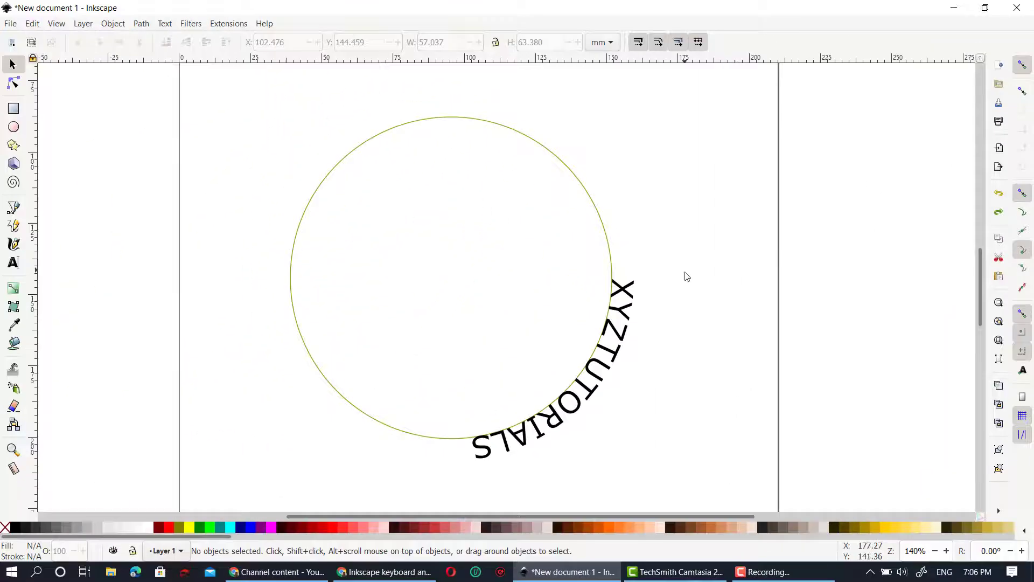
- Move the text's rotation centre to the circle's centre and rotate the text over the top
left_click(626, 354)
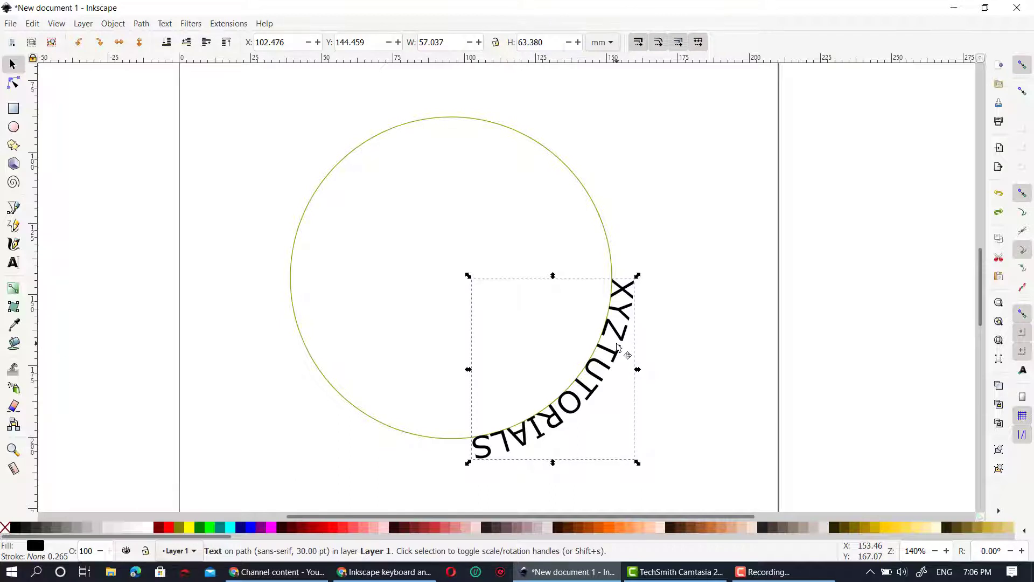
left_click(617, 344)
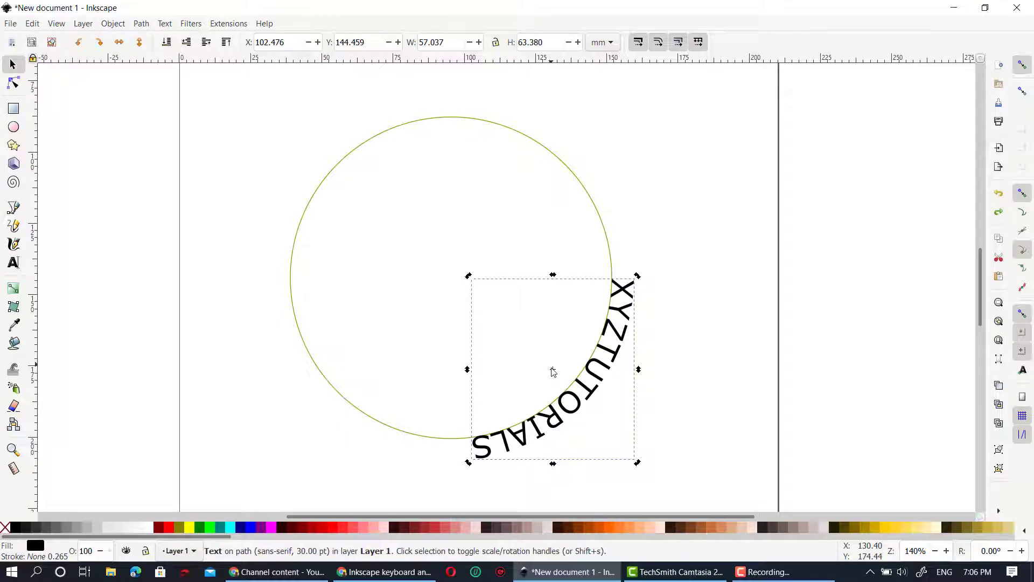
mouse_move(553, 372)
left_mouse_down()
mouse_move(472, 310)
mouse_move(453, 281)
left_mouse_up()
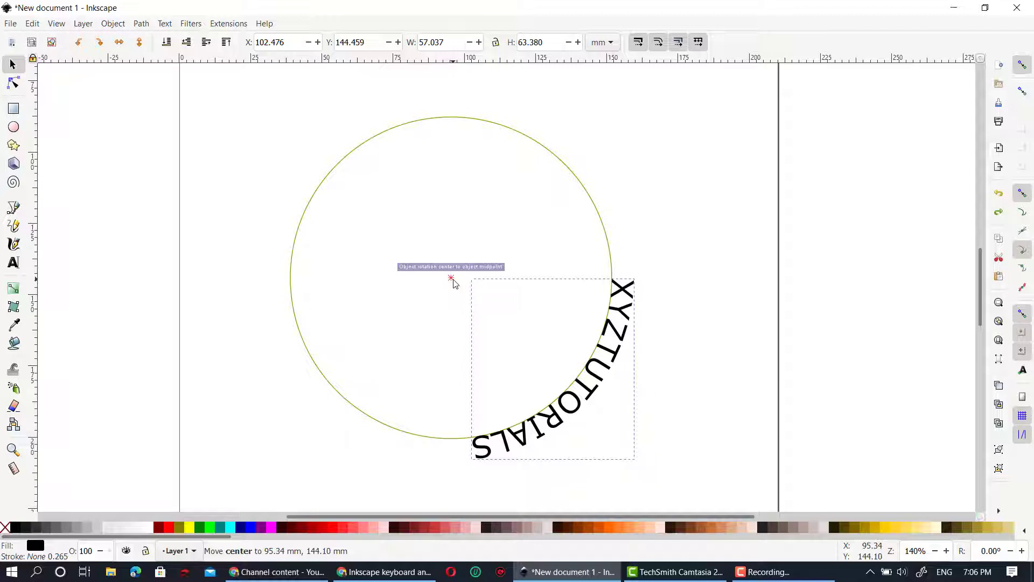
left_click(493, 281)
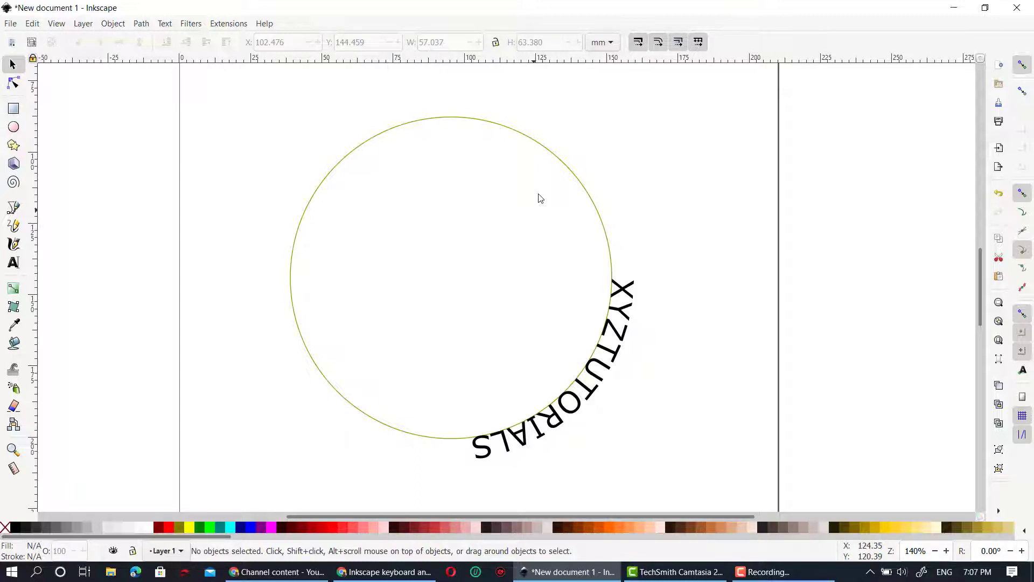
left_click(624, 292)
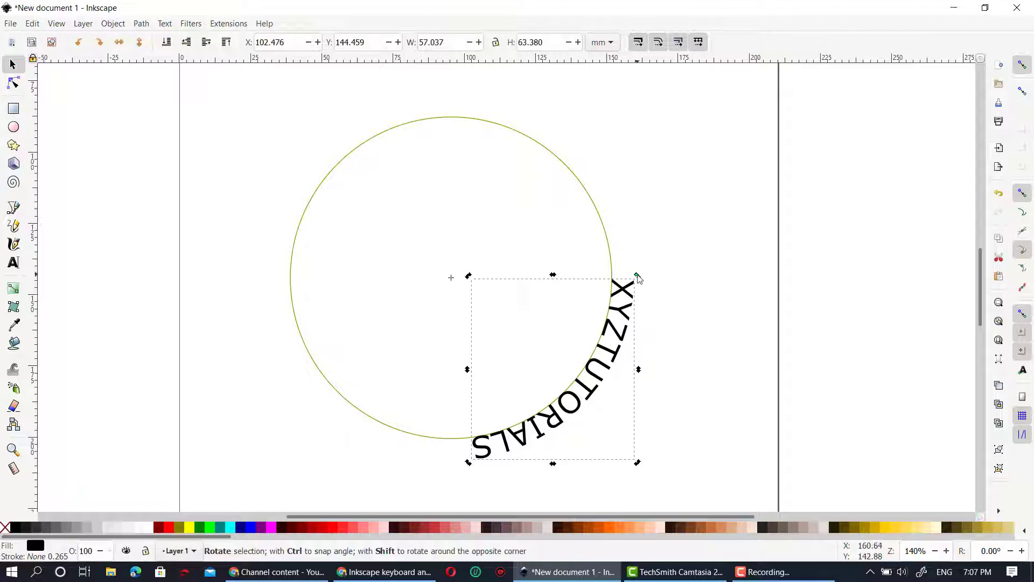
mouse_move(637, 277)
left_mouse_down()
mouse_move(569, 164)
mouse_move(398, 138)
mouse_move(358, 150)
left_mouse_up()
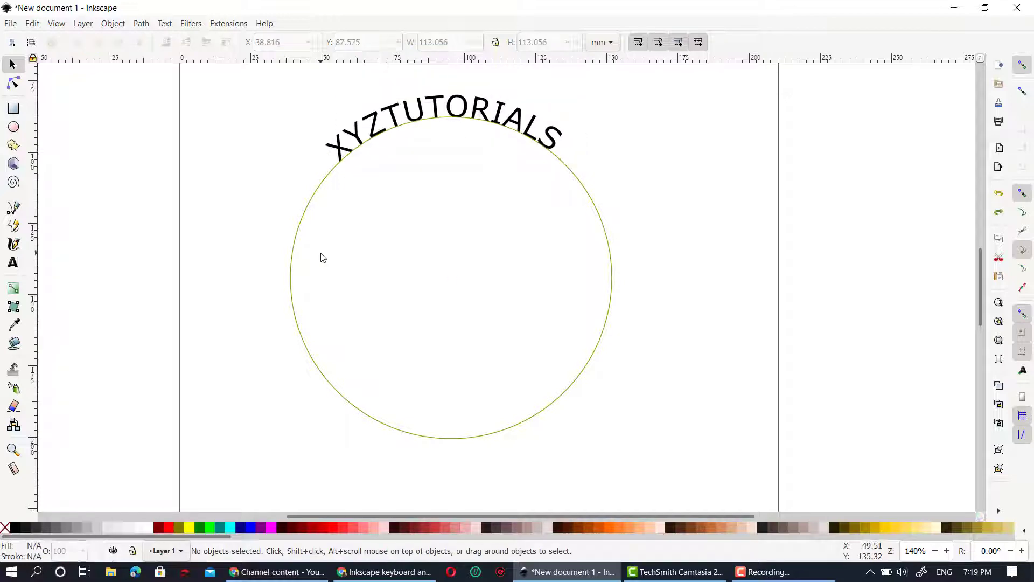
- Flip the circle vertically, moving XYZTUTORIALS to the circle's left side
left_click(292, 249)
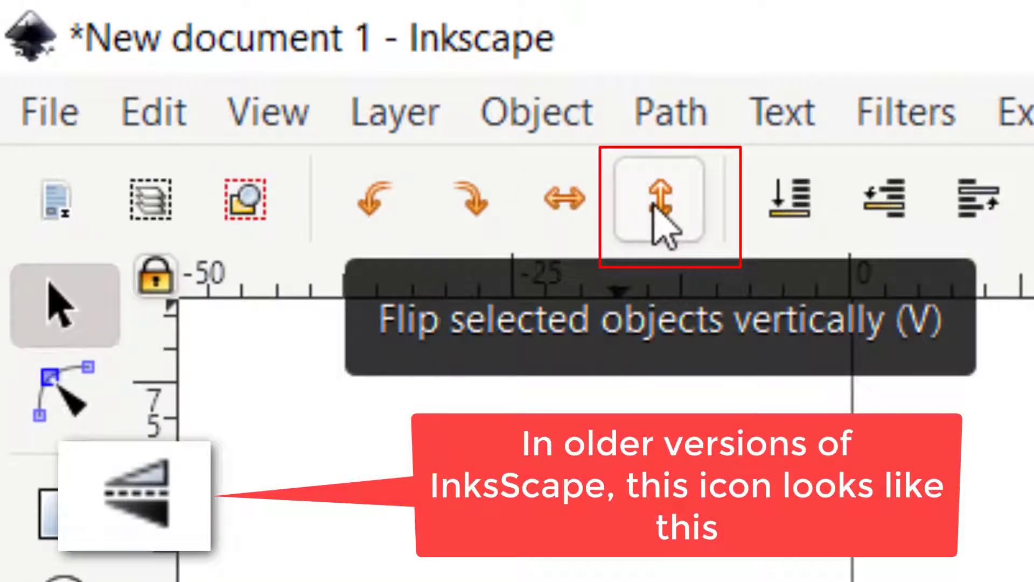
left_click(653, 204)
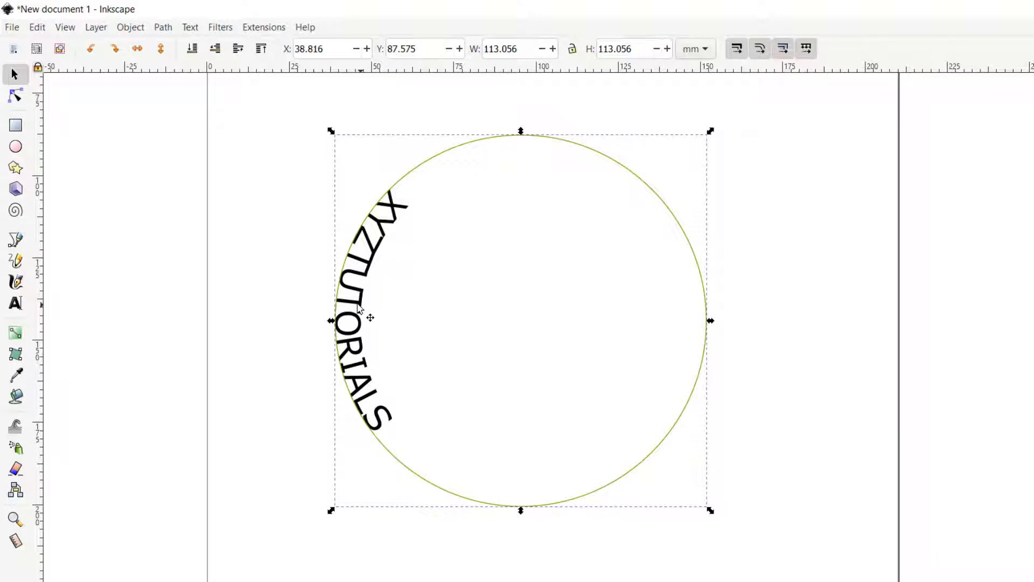
- Put the curved text into rotation mode and undo a trial rotation
left_click(360, 308)
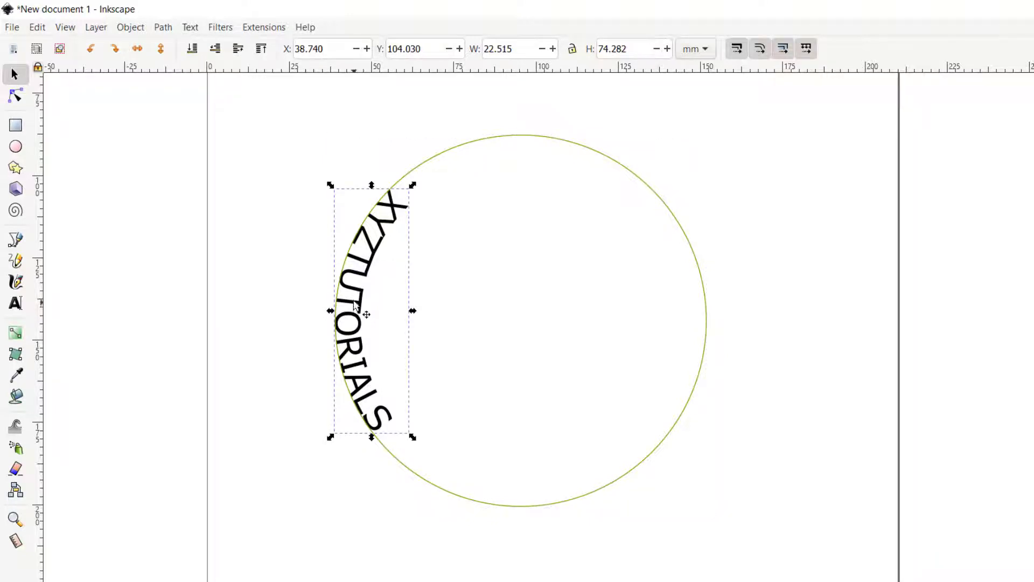
left_click(356, 302)
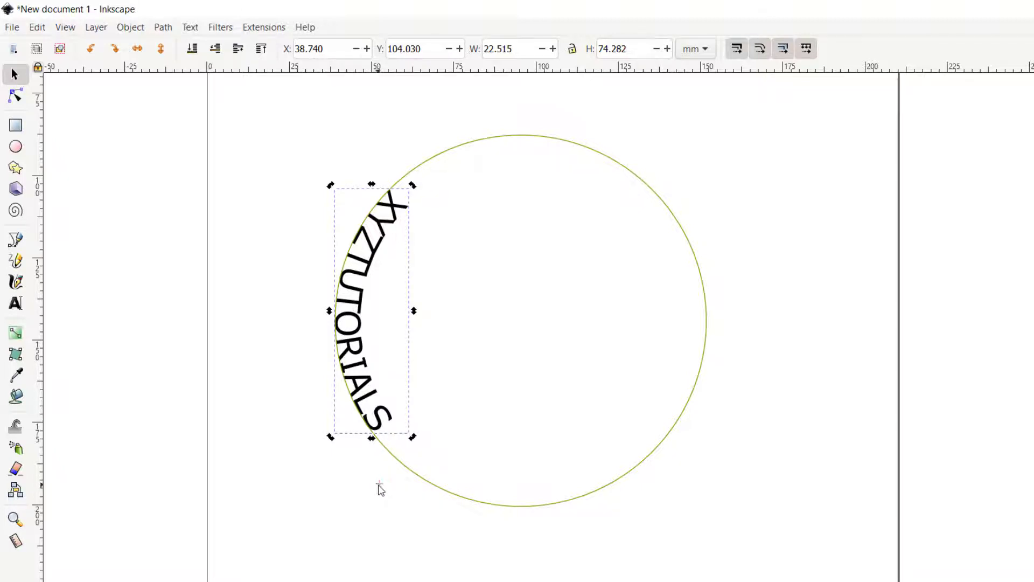
left_click_drag(413, 187, 354, 196)
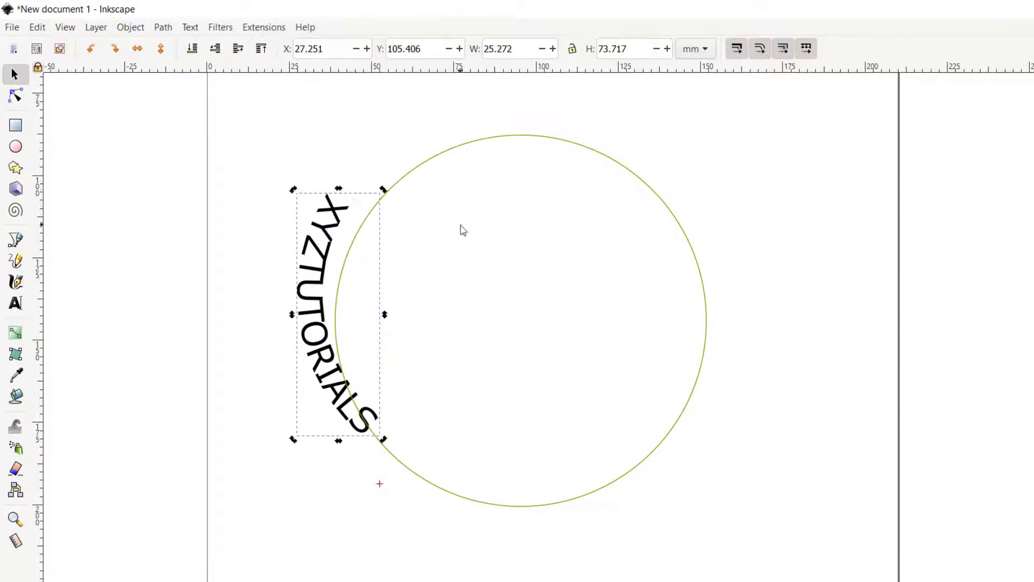
key("ctrl+z")
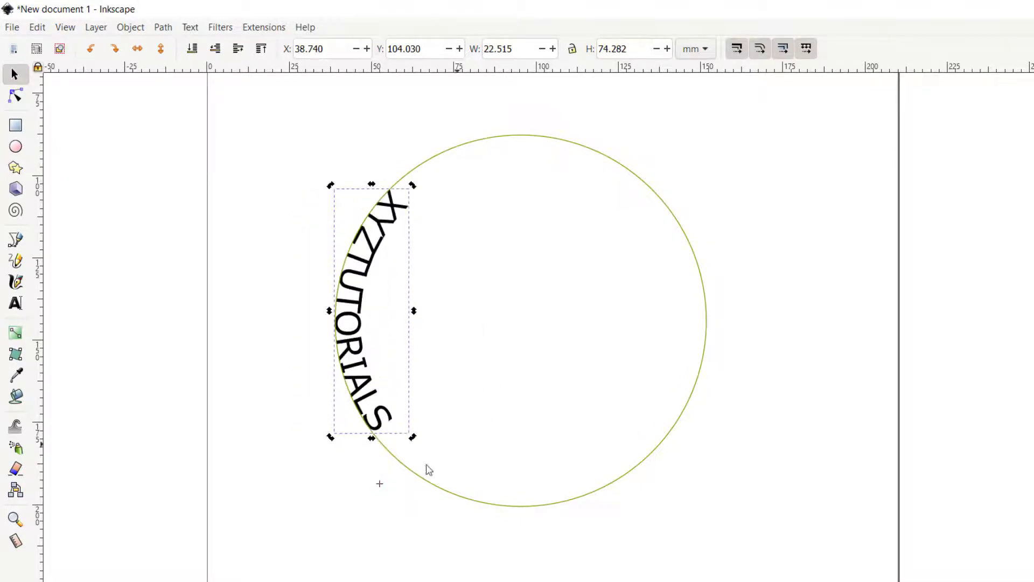
- Snap the text's rotation centre to the circle's centre and rotate the text to the bottom
left_click_drag(385, 482, 522, 328)
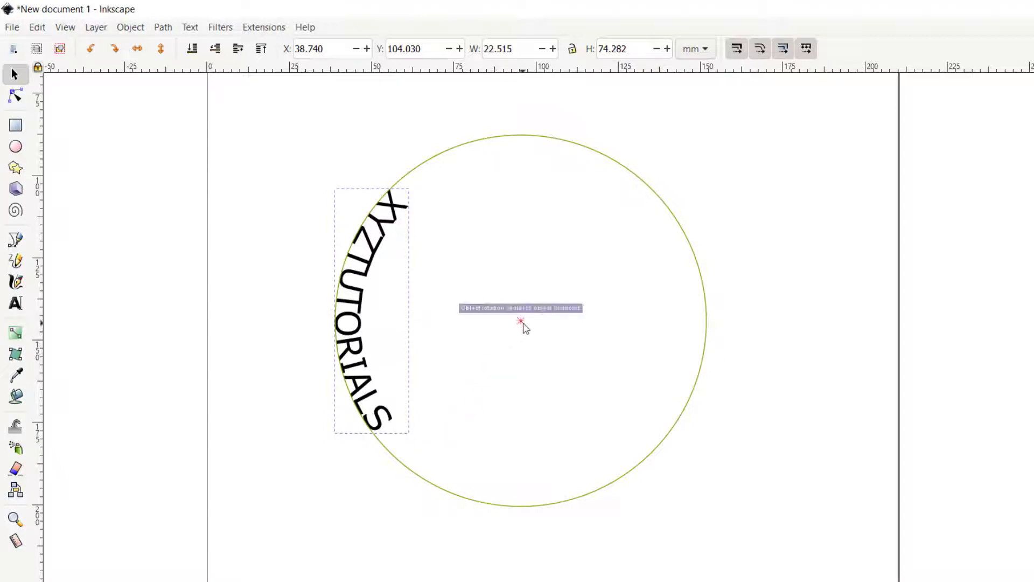
left_click_drag(524, 327, 522, 325)
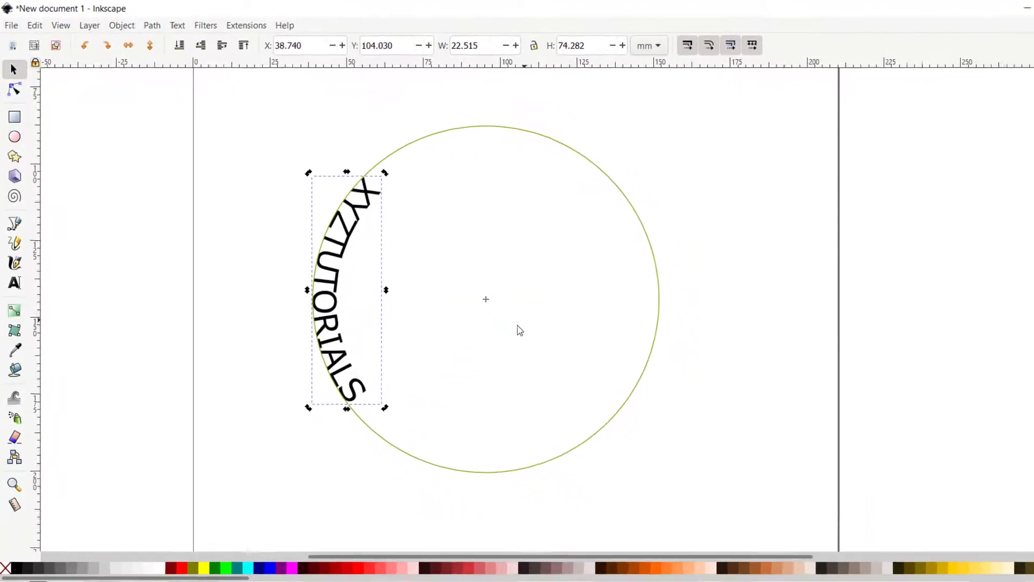
left_click(364, 170)
mouse_move(359, 161)
left_mouse_down()
mouse_move(334, 230)
mouse_move(387, 350)
left_mouse_up()
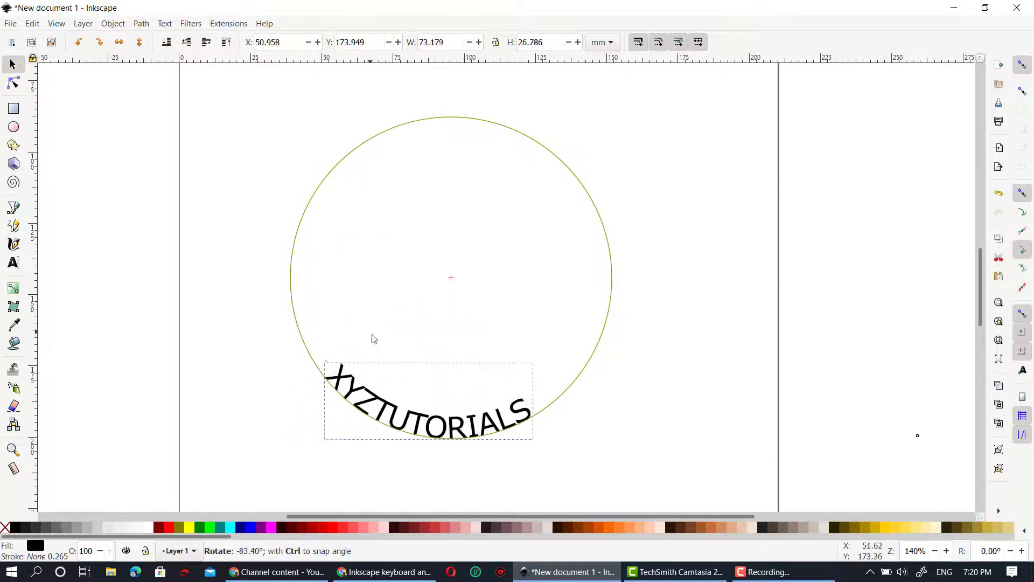
- Set the circle's stroke paint to none in Fill and Stroke, then deselect everything
left_click(578, 180)
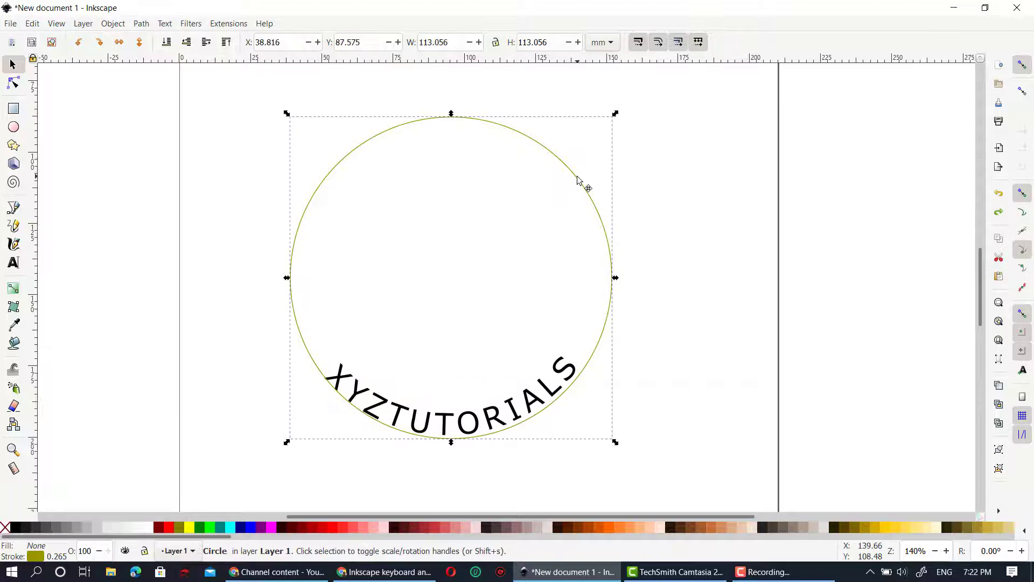
right_click(578, 180)
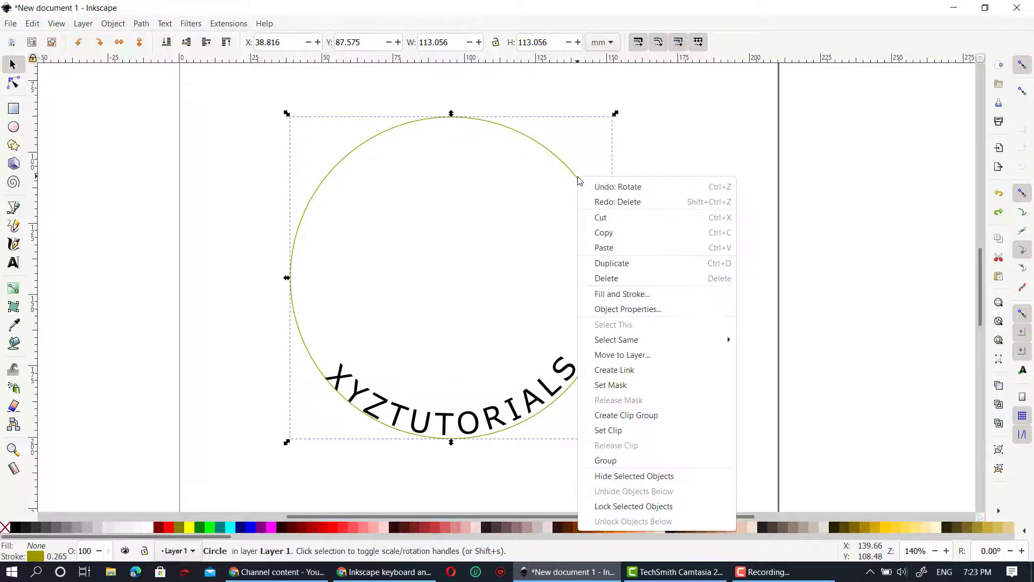
left_click(650, 294)
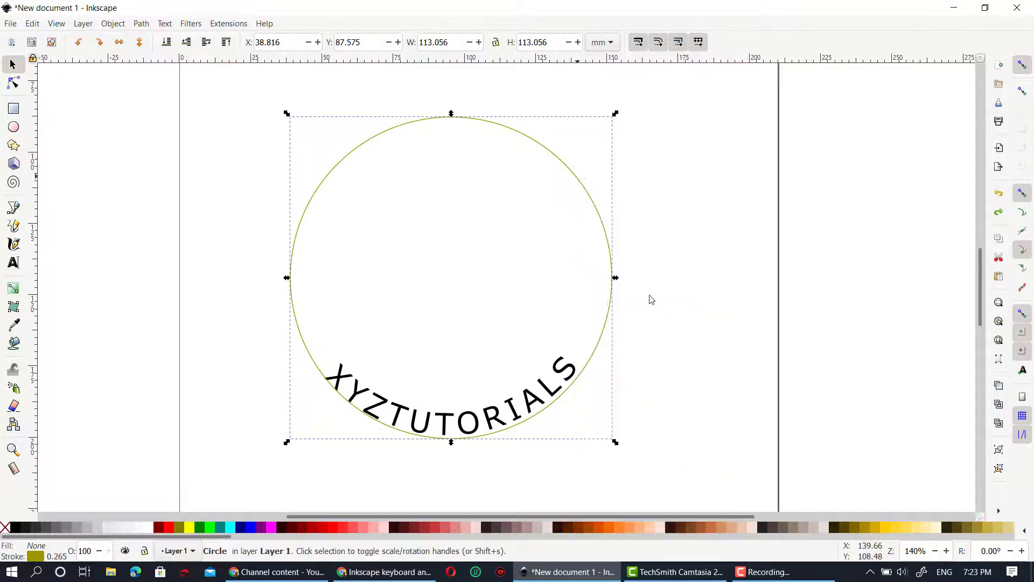
left_click(802, 86)
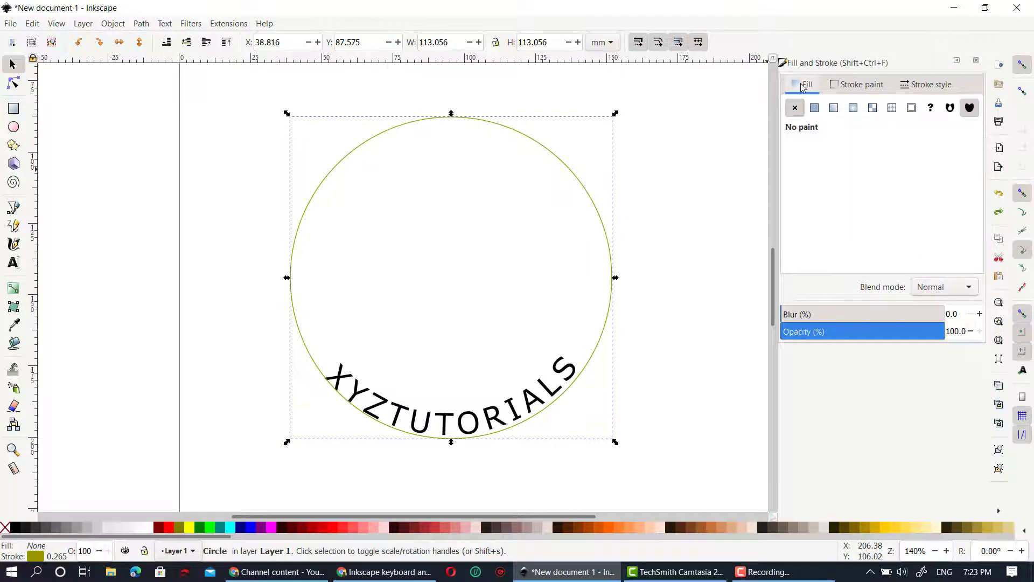
left_click(839, 87)
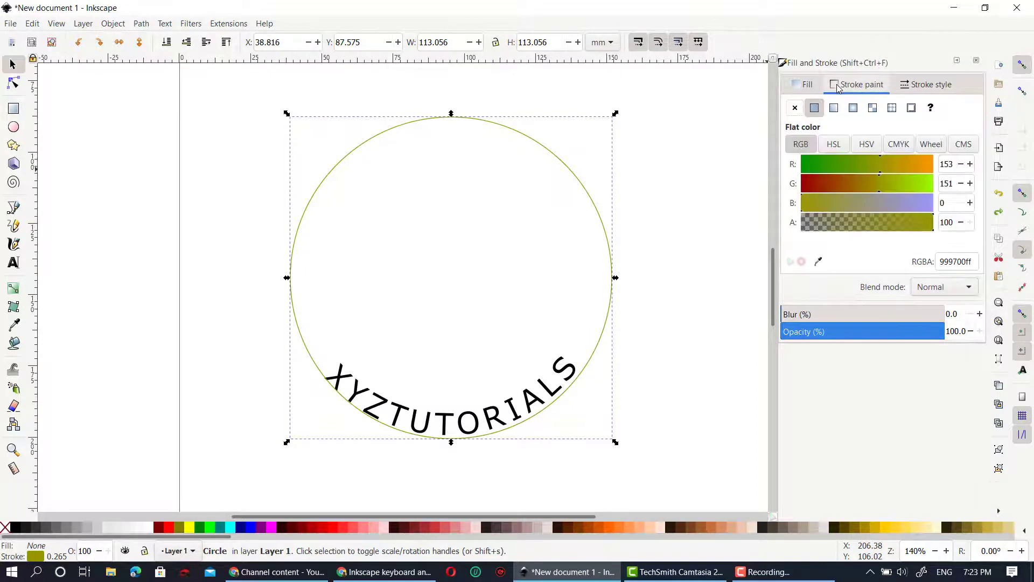
left_click(795, 109)
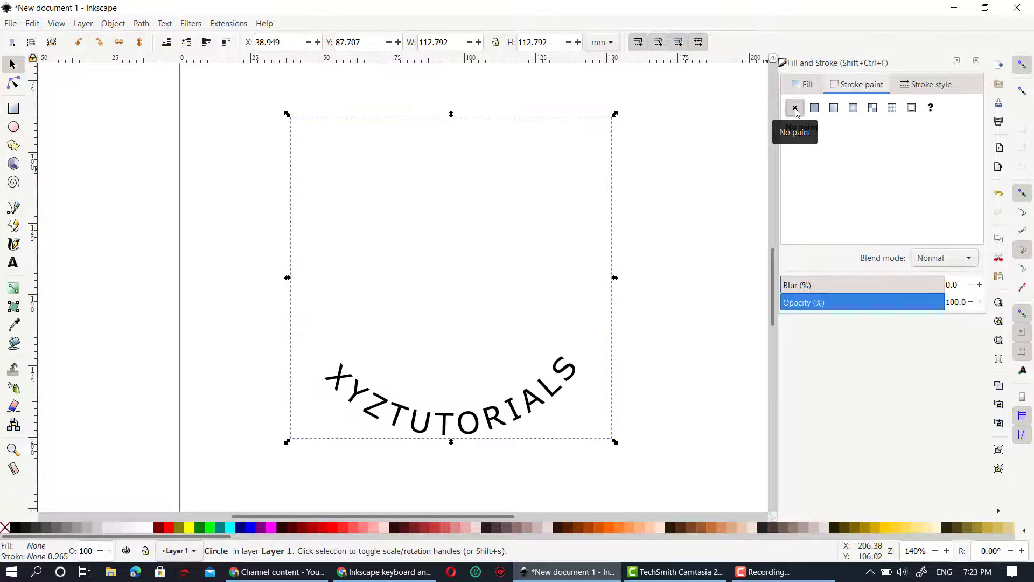
left_click(211, 194)
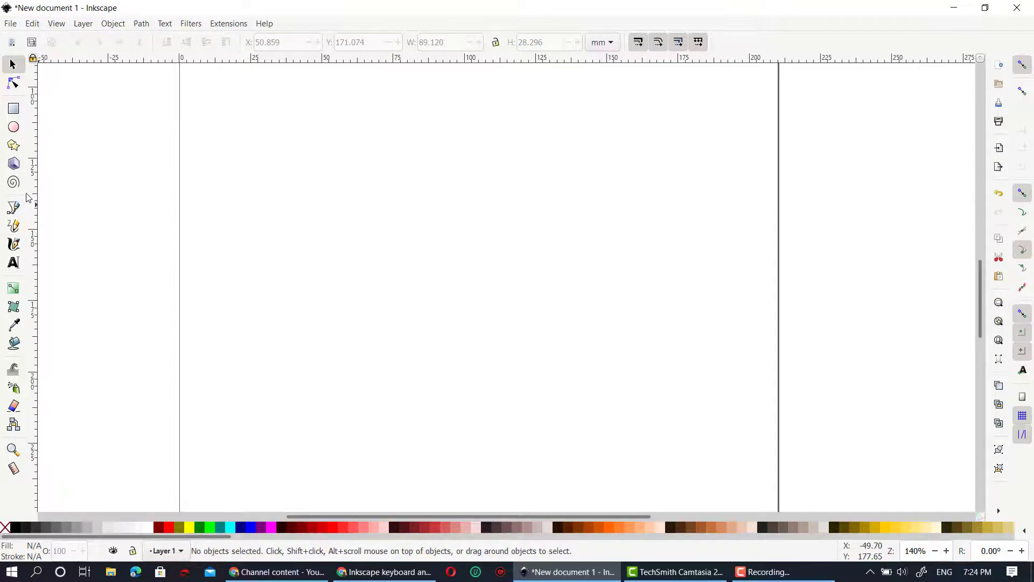
- Draw a wavy Bezier curve across the page
left_click(14, 209)
left_click(204, 291)
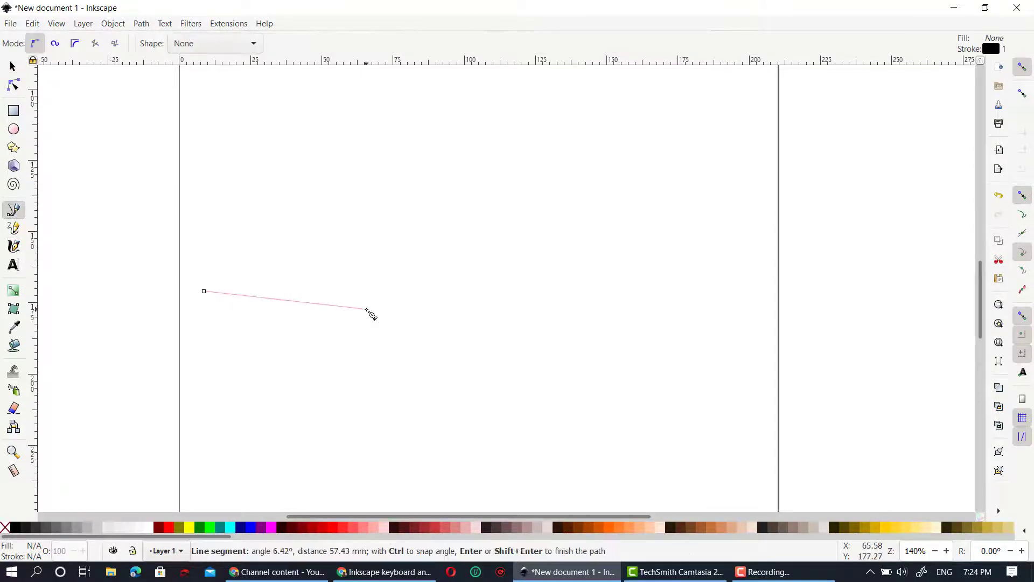
left_click_drag(532, 248, 591, 255)
- Type XYZ TUTORIALS above the curve and scale the text up
double_click(620, 273)
key("t")
left_click(235, 125)
type("XYZ")
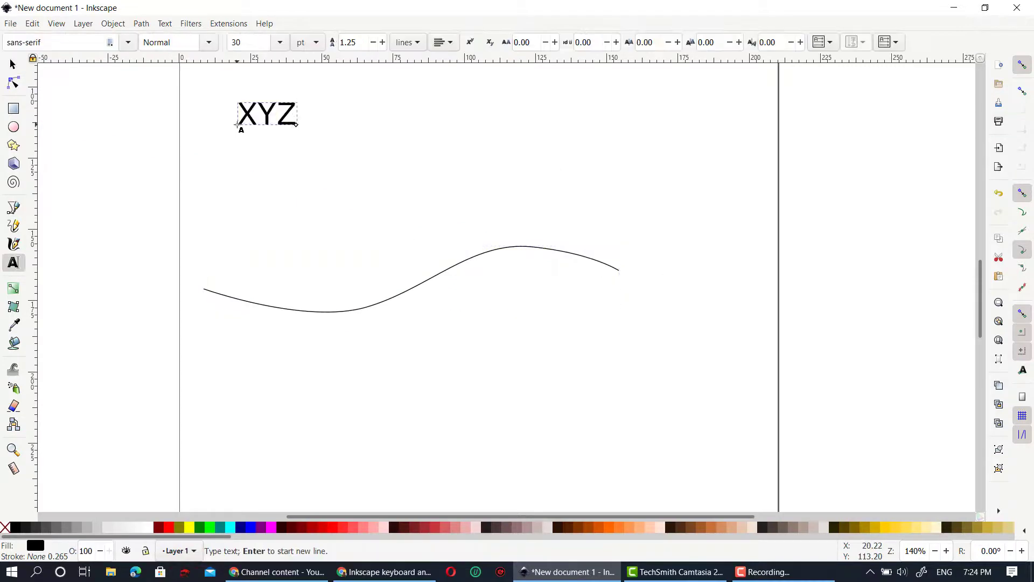
type(" TUTORIALS")
key("F1")
mouse_move(483, 126)
left_mouse_down()
mouse_move(502, 157)
mouse_move(544, 160)
left_mouse_up()
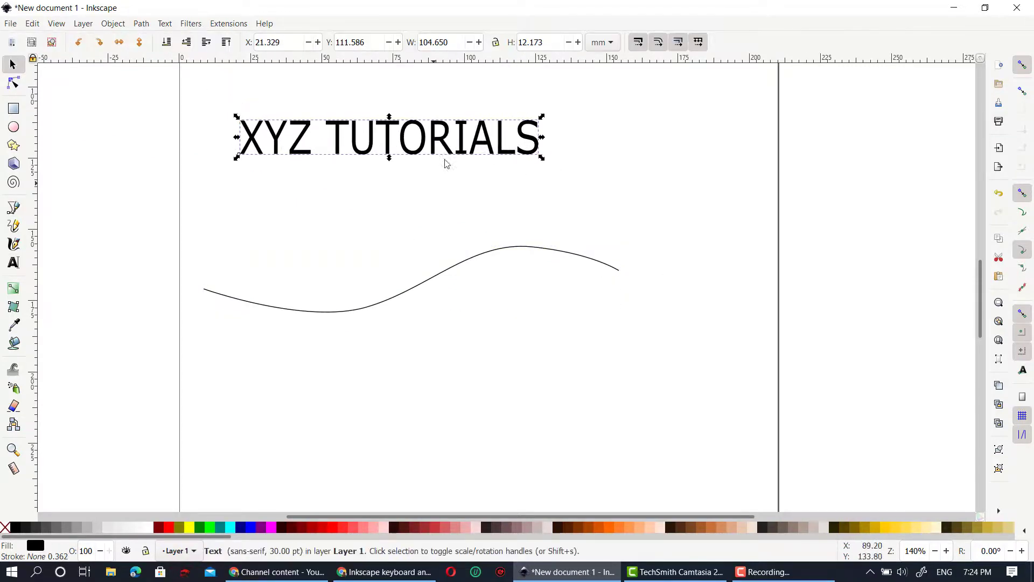
- Put the XYZ TUTORIALS text onto the wavy curve with Put on Path
left_click(388, 306, "shift")
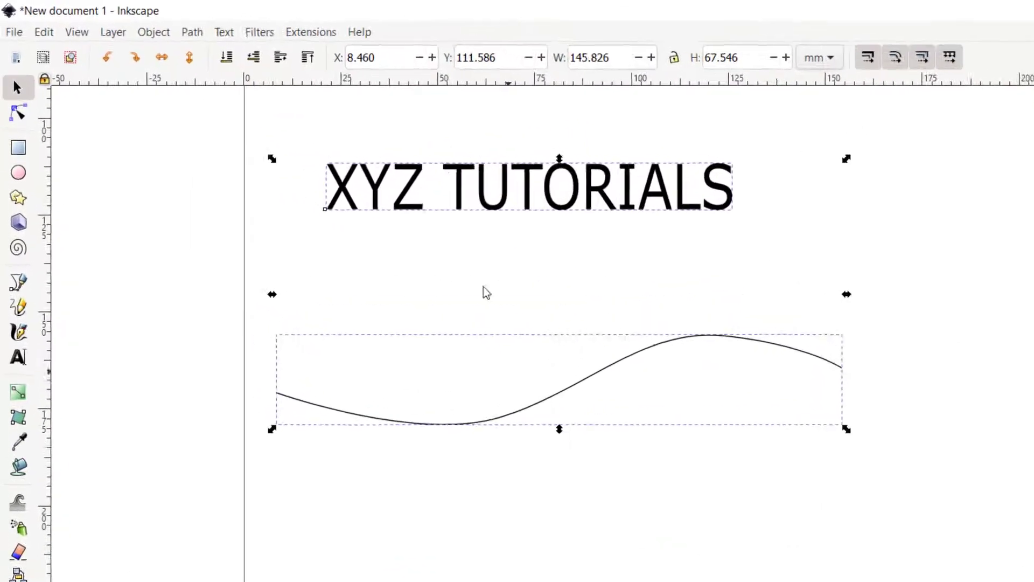
left_click(237, 36)
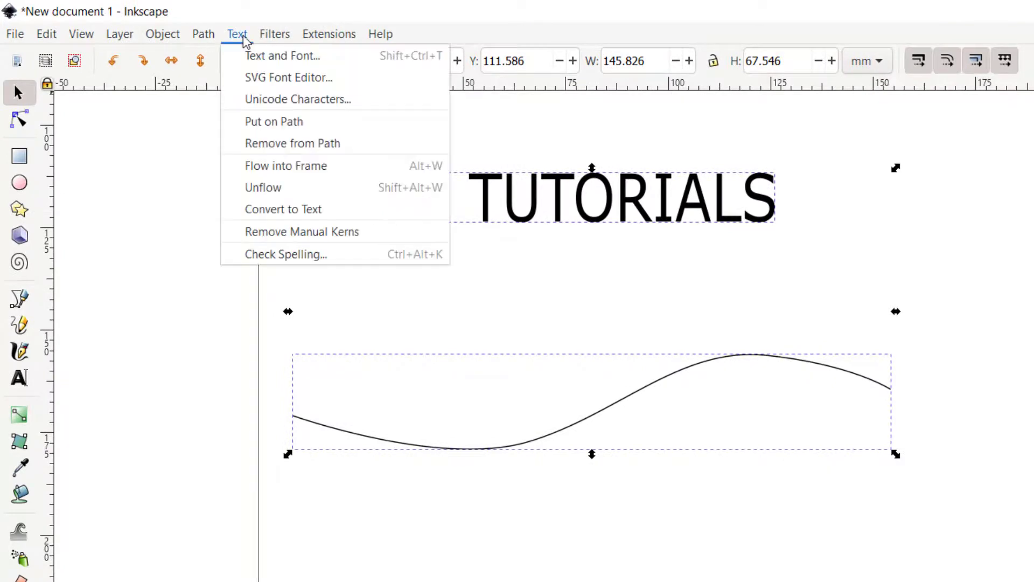
left_click(273, 121)
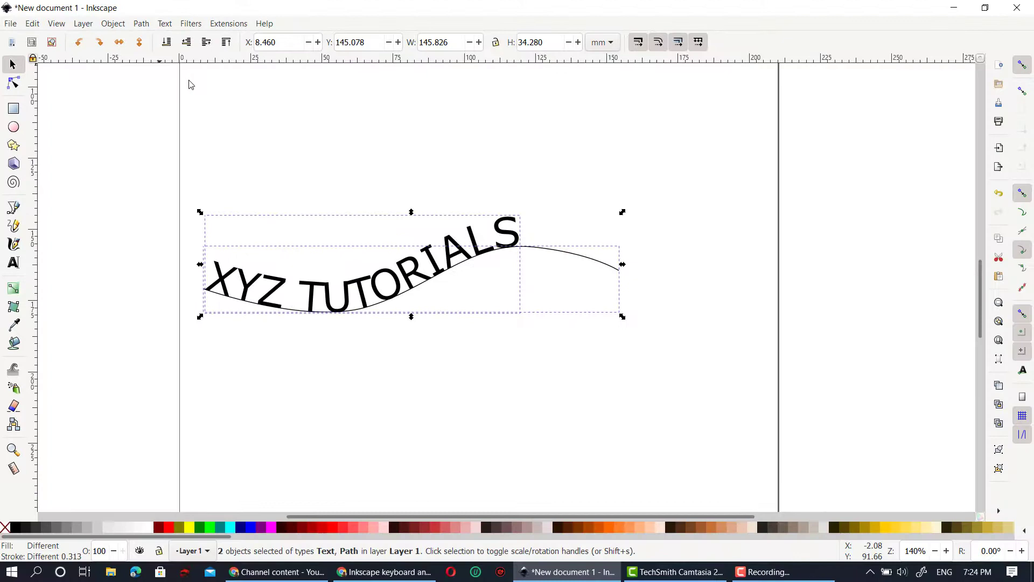
- Set the wavy curve's stroke to No paint so only the text shows, then deselect
left_click(593, 225)
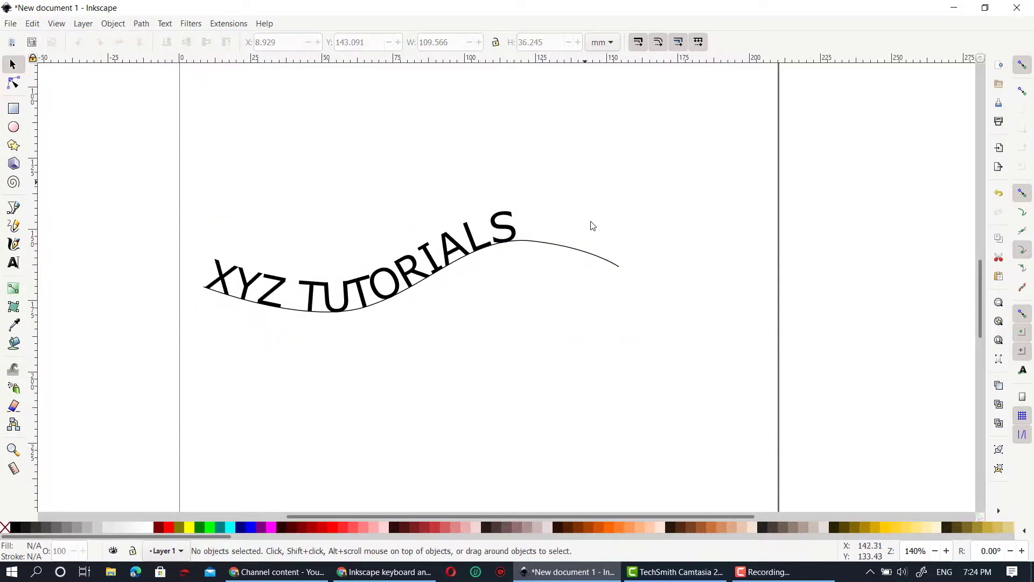
left_click(583, 252)
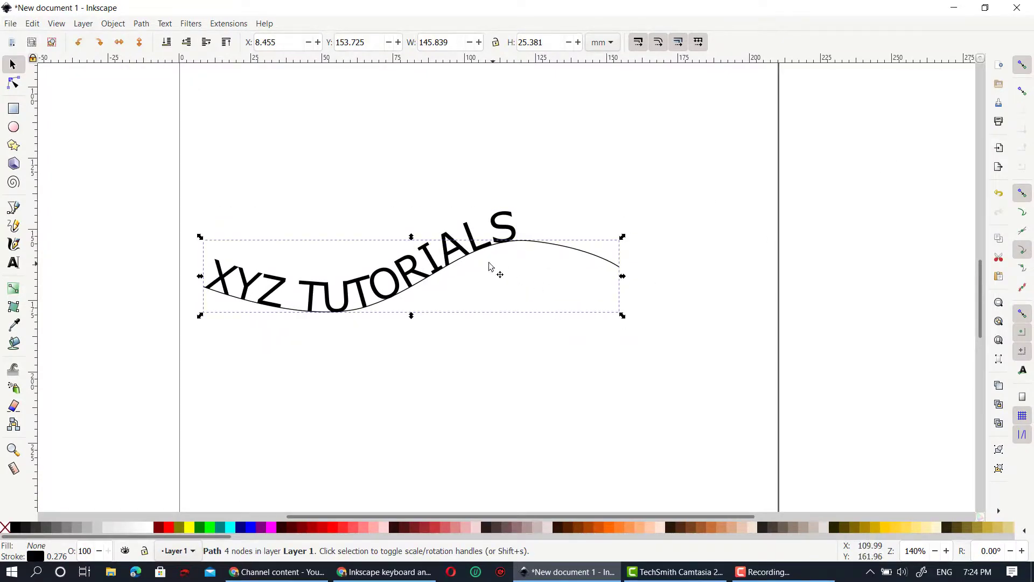
right_click(451, 260)
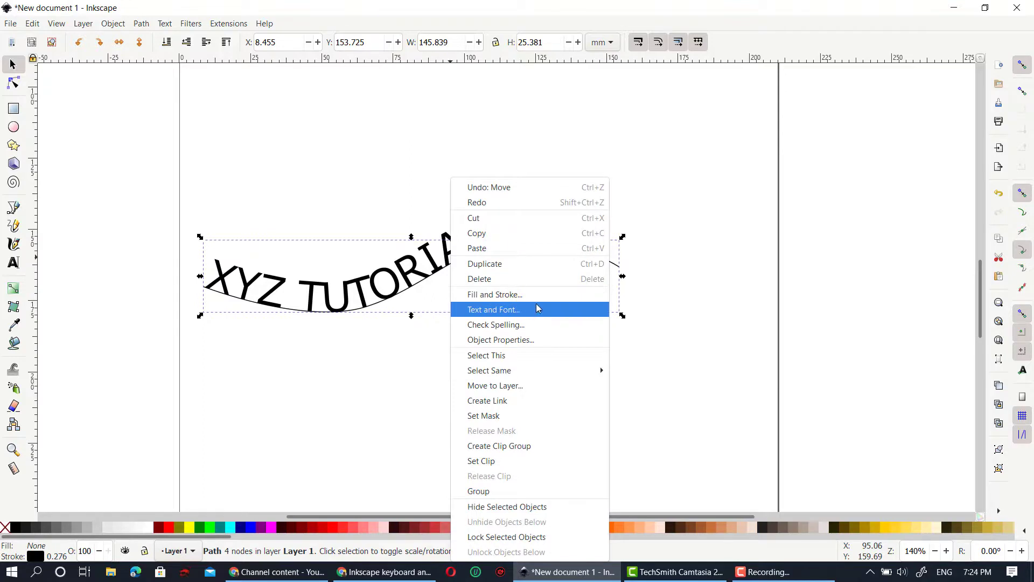
left_click(533, 295)
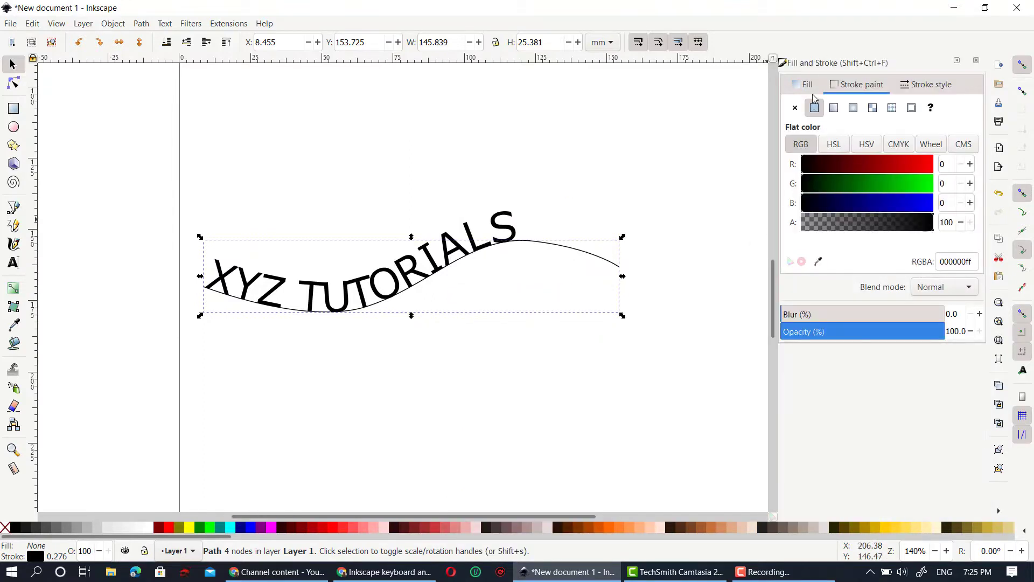
left_click(794, 108)
left_click(688, 113)
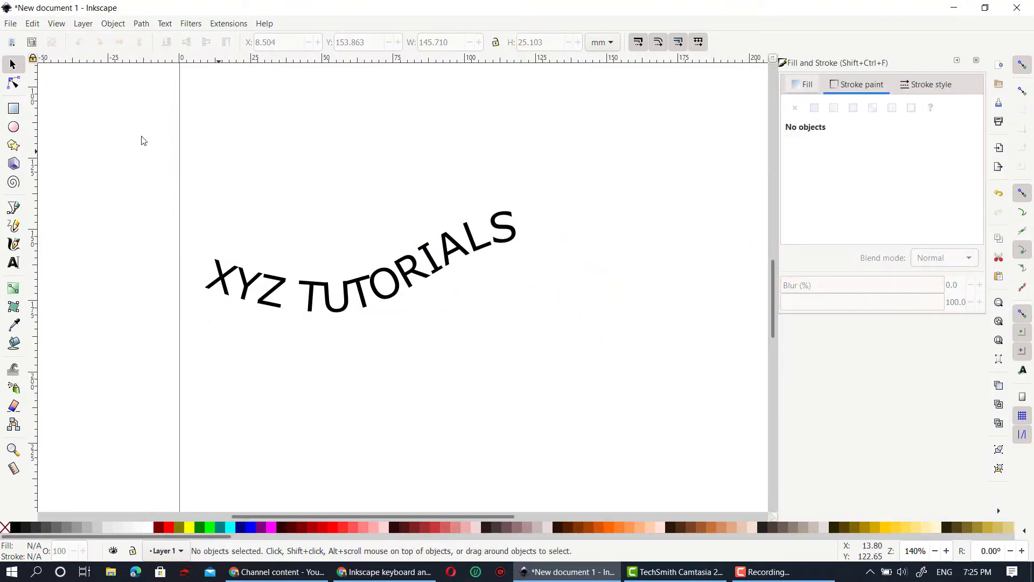